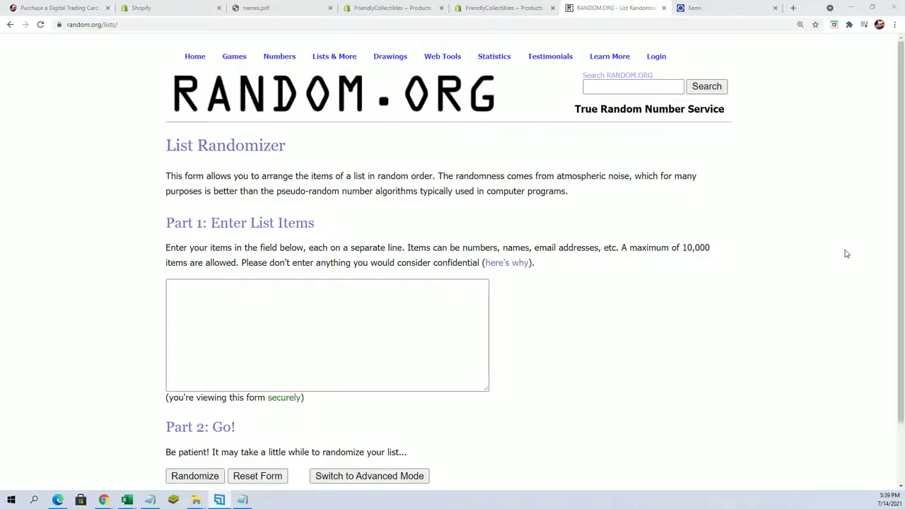
# - Copy the 19 owner names from Notepad into the List Randomizer box
pyautogui.moveTo(686, 96); pyautogui.dragTo(638, 70)
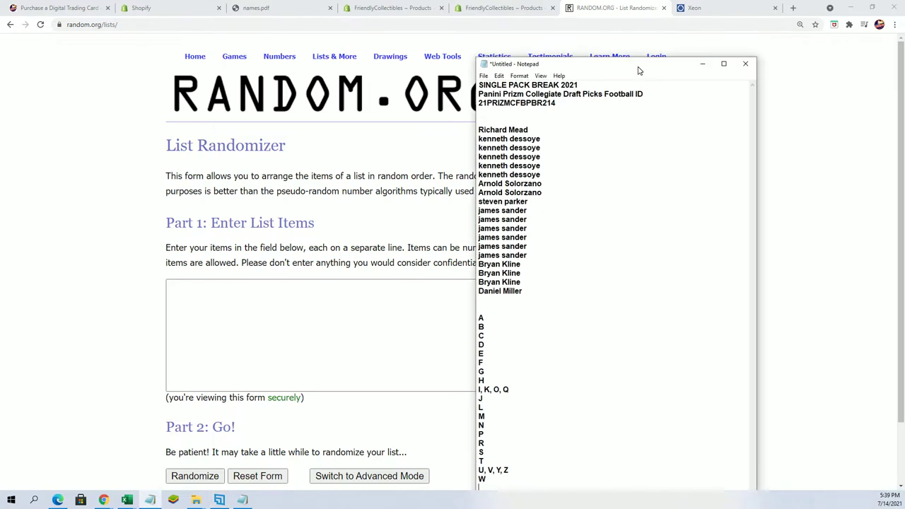
pyautogui.moveTo(556, 290)
pyautogui.mouseDown()
pyautogui.moveTo(494, 225)
pyautogui.moveTo(488, 130)
pyautogui.moveTo(491, 144)
pyautogui.mouseUp()
pyautogui.rightClick(490, 144)
pyautogui.click(519, 177)
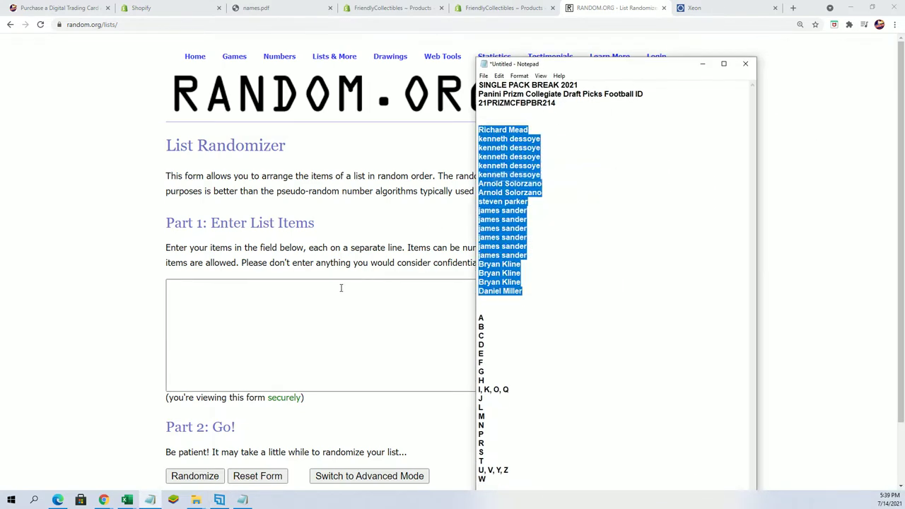
pyautogui.click(342, 288)
pyautogui.rightClick(324, 284)
pyautogui.click(339, 357)
pyautogui.scroll(-1, 339, 357)
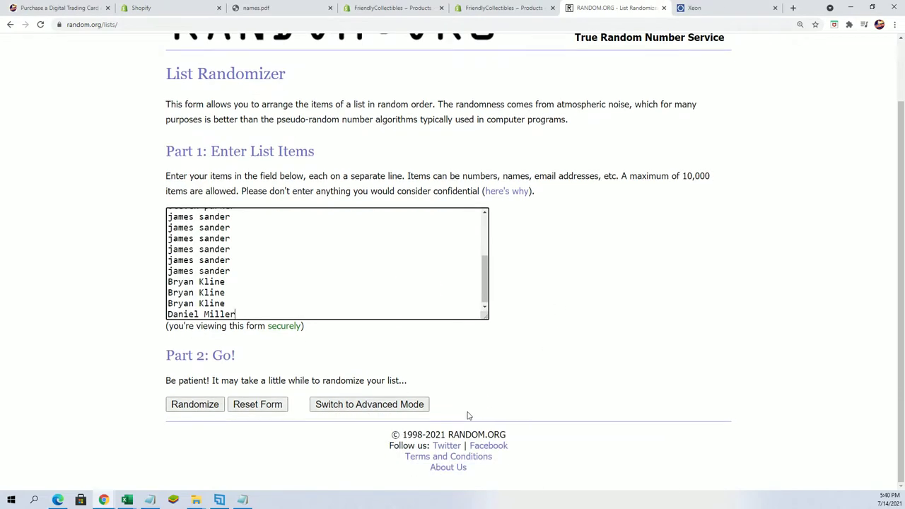
# - Randomize the owner names seven times, then select the shuffled result list
pyautogui.click(173, 404)
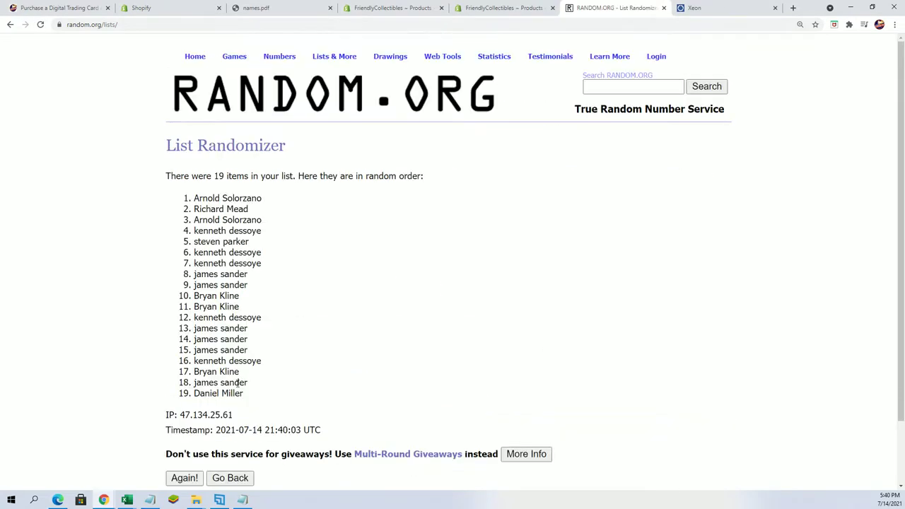
pyautogui.scroll(-1, 191, 403)
pyautogui.click(185, 404)
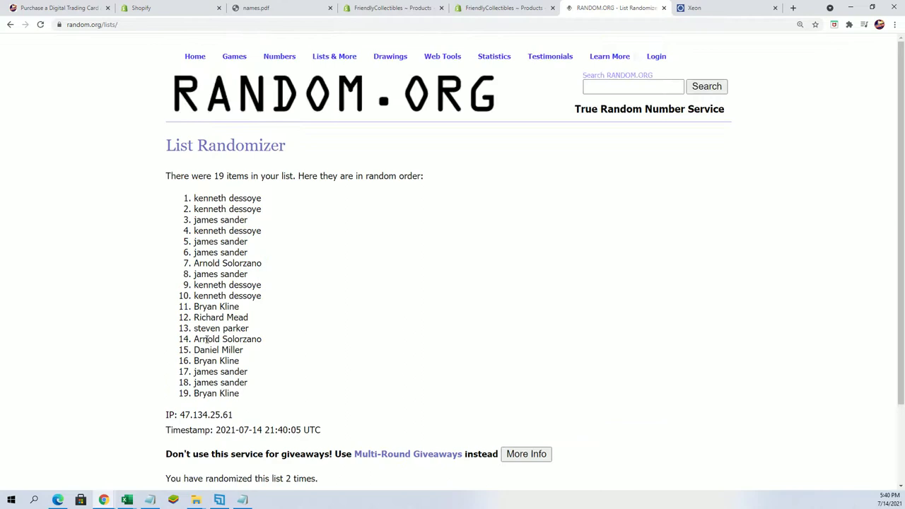
pyautogui.scroll(-1, 185, 396)
pyautogui.click(185, 405)
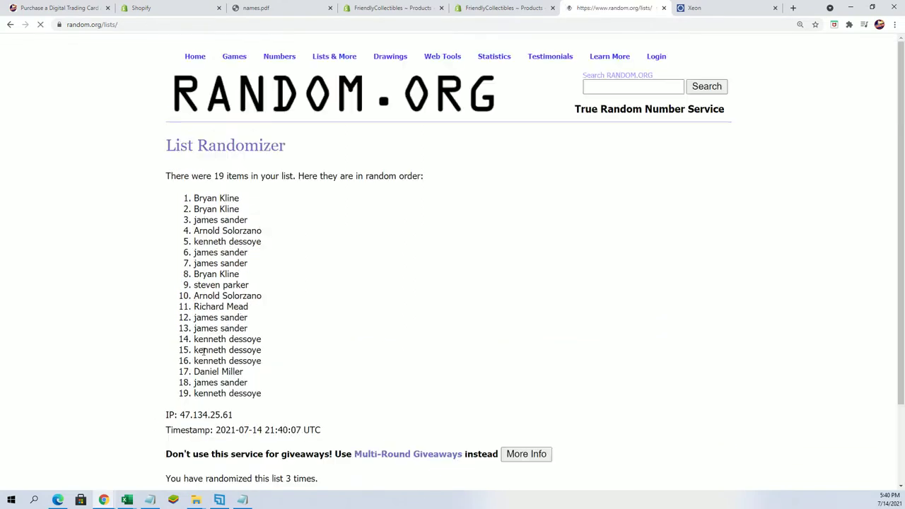
pyautogui.scroll(-1, 185, 405)
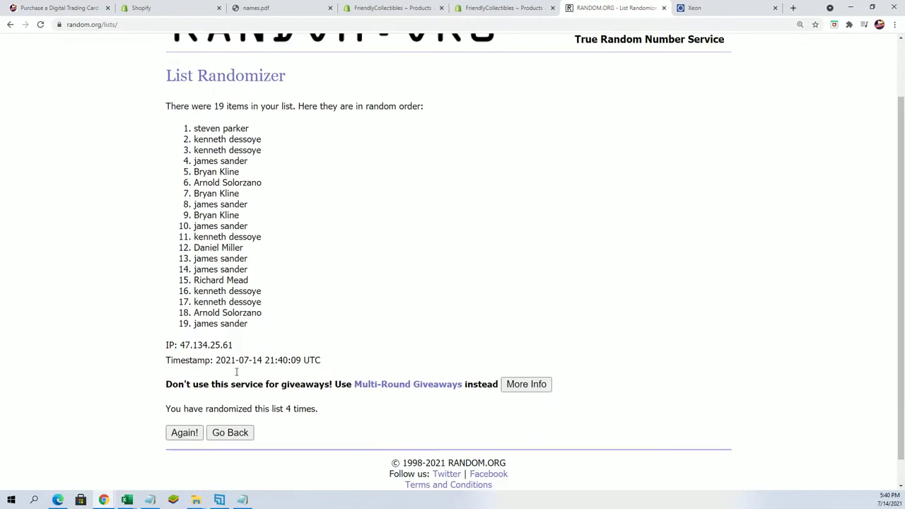
pyautogui.scroll(-1, 213, 385)
pyautogui.click(185, 405)
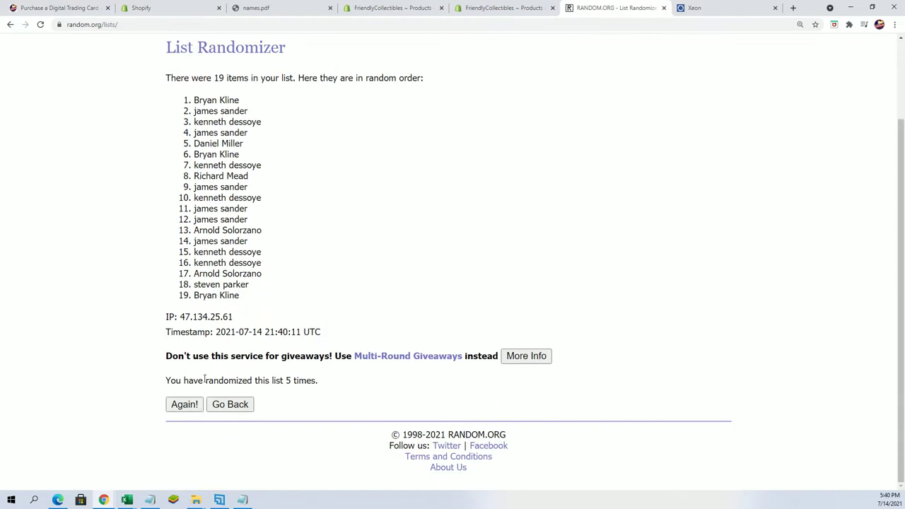
pyautogui.click(191, 406)
pyautogui.click(188, 402)
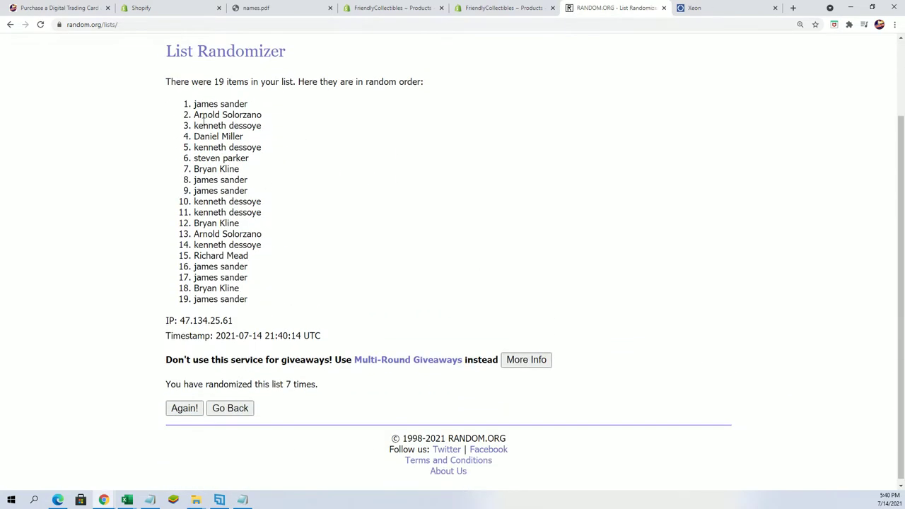
pyautogui.moveTo(192, 103)
pyautogui.mouseDown()
pyautogui.moveTo(243, 223)
pyautogui.moveTo(262, 299)
pyautogui.mouseUp()
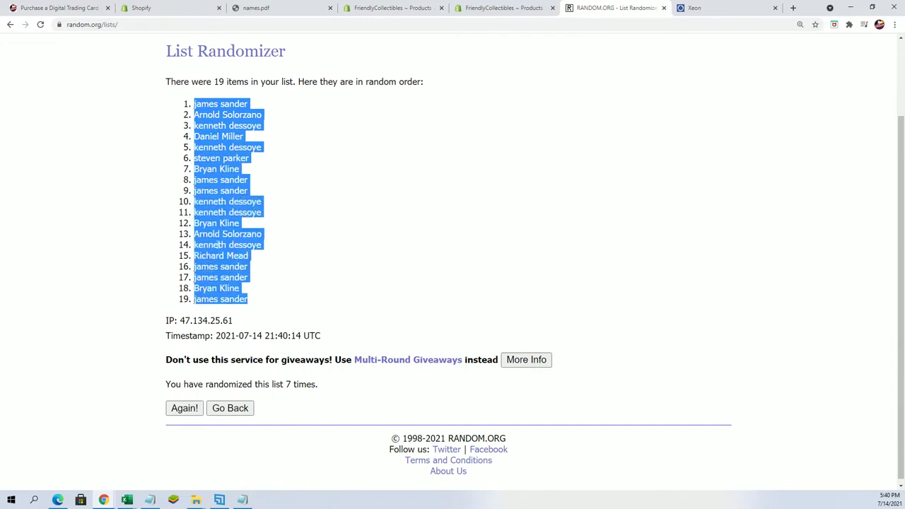
# - Paste the shuffled owner names into Excel cells A2:A20 as plain Text via Paste Special
pyautogui.rightClick(215, 244)
pyautogui.click(244, 249)
pyautogui.click(127, 499)
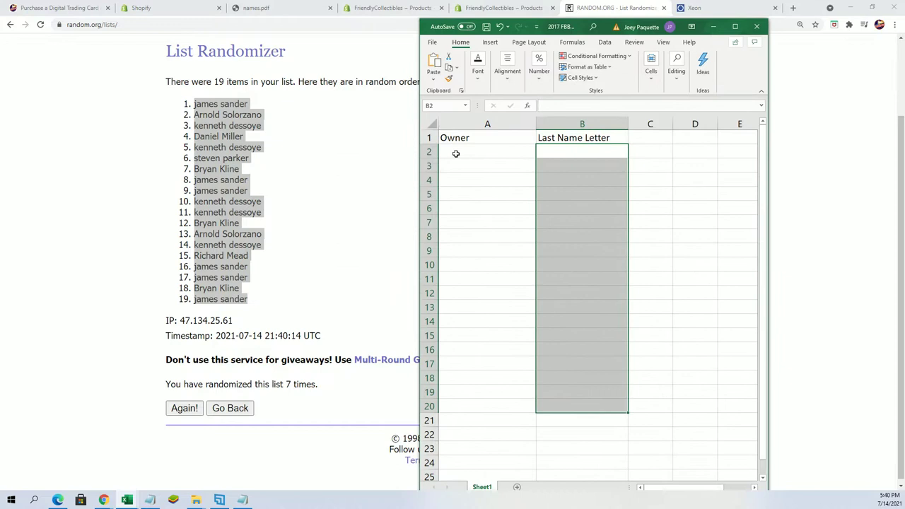
pyautogui.rightClick(453, 150)
pyautogui.click(494, 218)
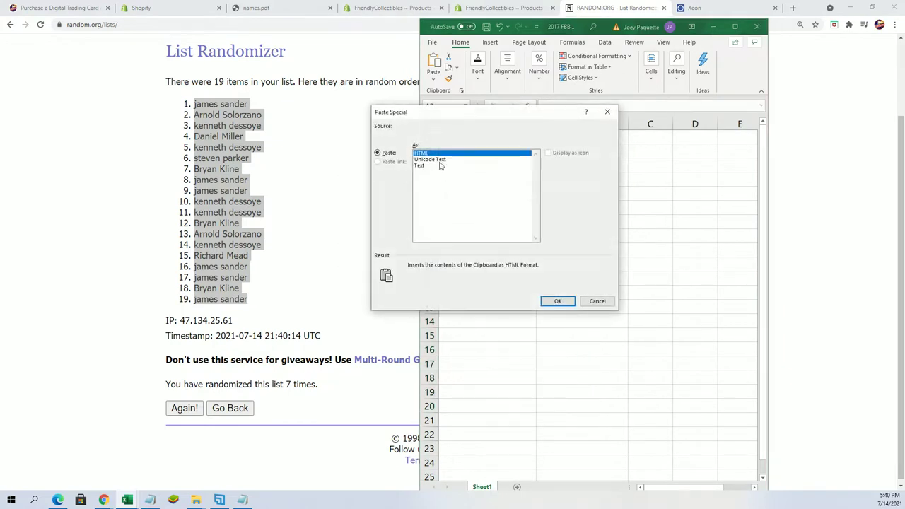
pyautogui.click(419, 168)
pyautogui.click(556, 300)
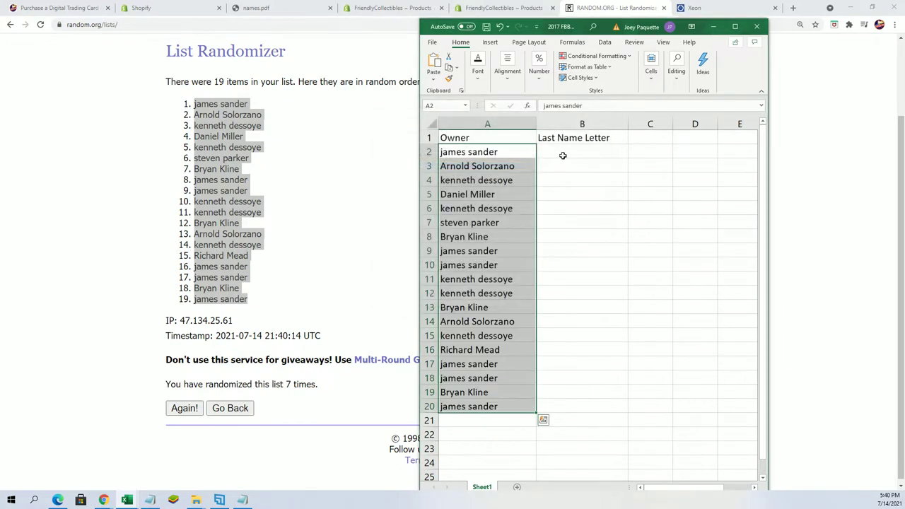
pyautogui.click(563, 153)
# - Copy the A-to-W letter list from the notes into a blank List Randomizer form
pyautogui.click(712, 27)
pyautogui.scroll(2, 350, 74)
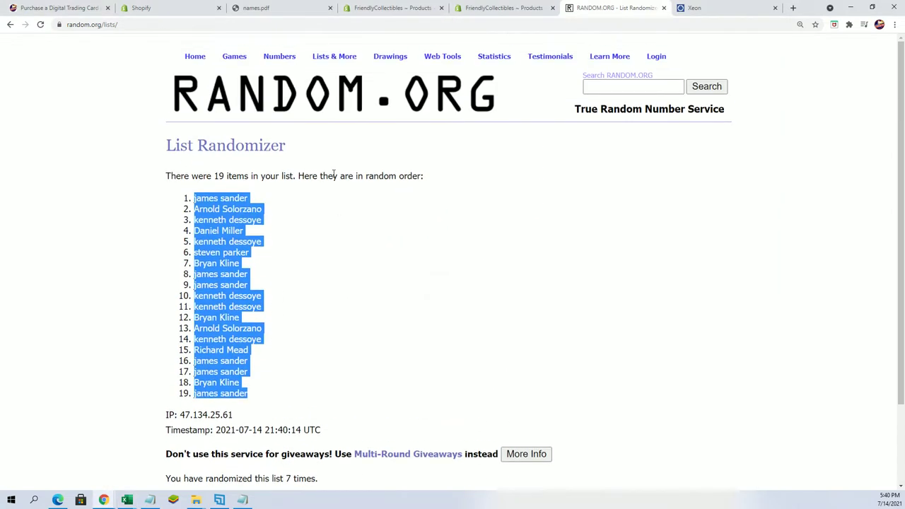
pyautogui.click(347, 71)
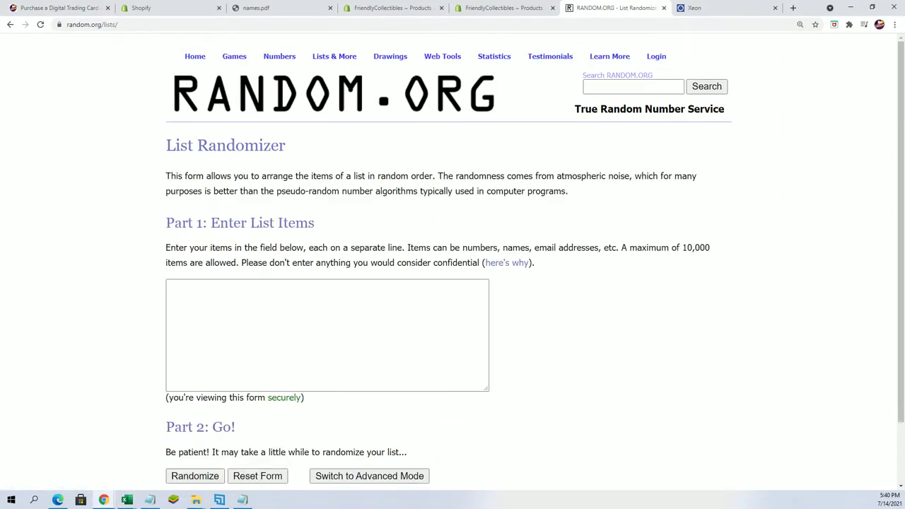
pyautogui.hotkey('alt', 'Tab')
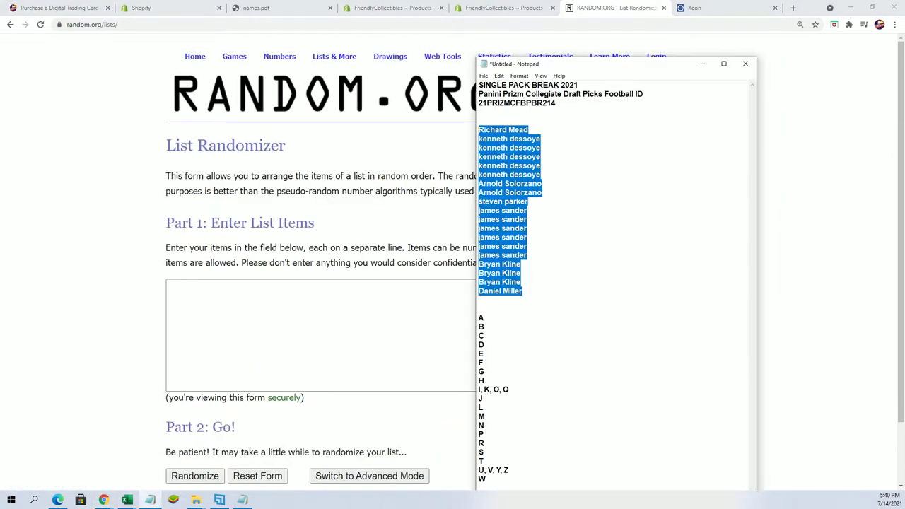
pyautogui.moveTo(485, 469); pyautogui.dragTo(479, 344)
pyautogui.moveTo(494, 477); pyautogui.dragTo(480, 318)
pyautogui.rightClick(483, 322)
pyautogui.click(515, 354)
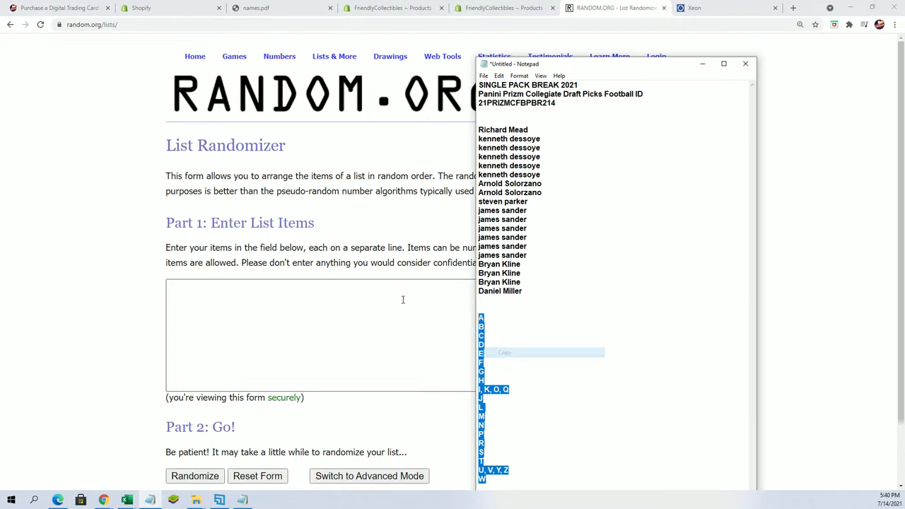
pyautogui.click(403, 300)
pyautogui.rightClick(320, 288)
pyautogui.click(341, 359)
# - Randomize the letter list seven times, ending with A, S, U, V, Y, Z, R first
pyautogui.scroll(-1, 561, 388)
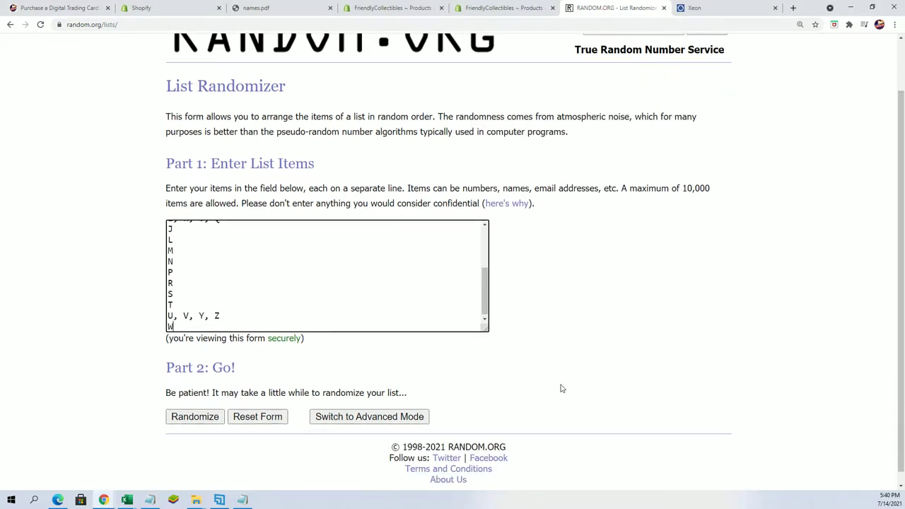
pyautogui.click(195, 405)
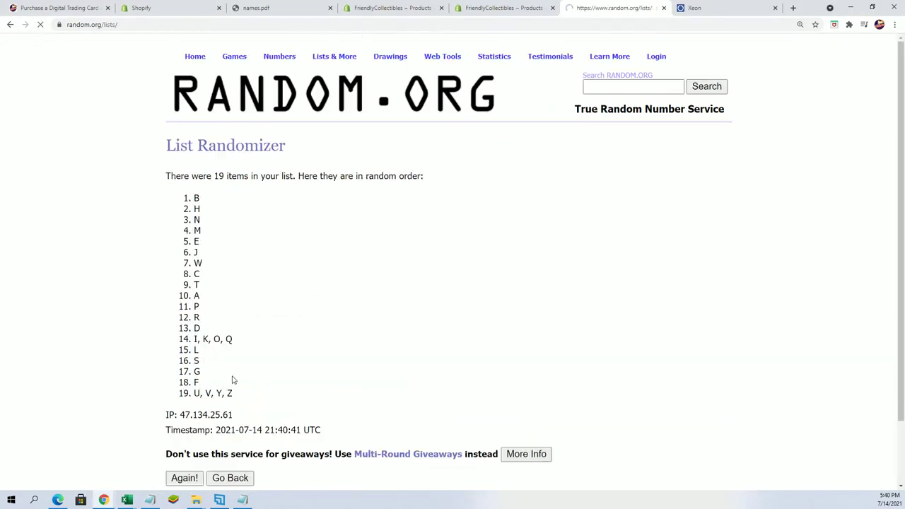
pyautogui.click(174, 409)
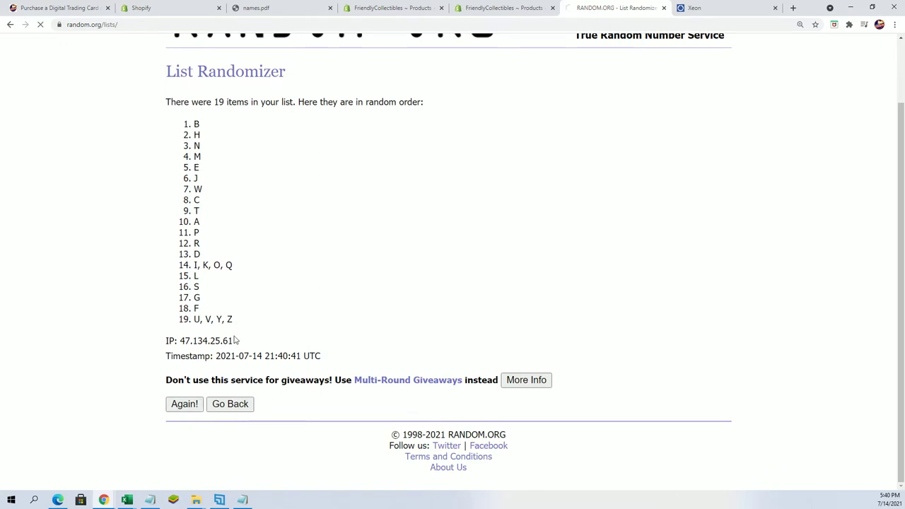
pyautogui.click(185, 403)
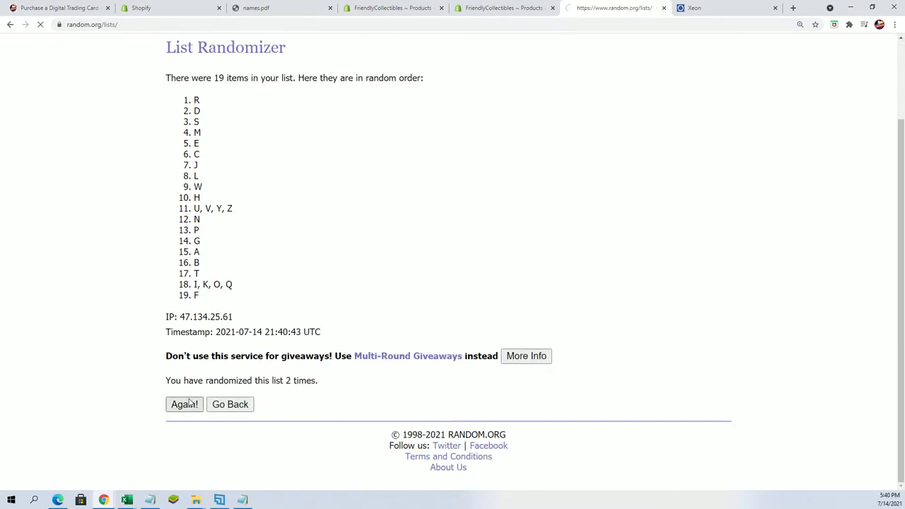
pyautogui.click(184, 409)
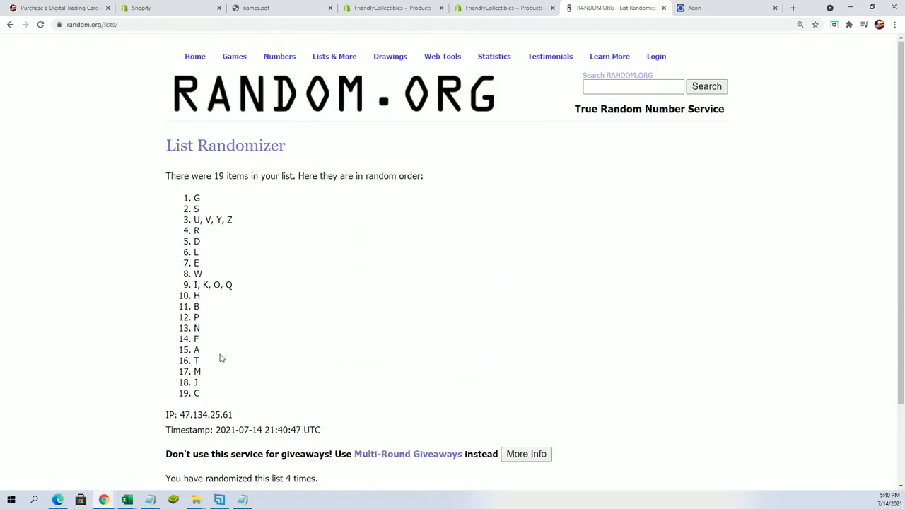
pyautogui.click(188, 406)
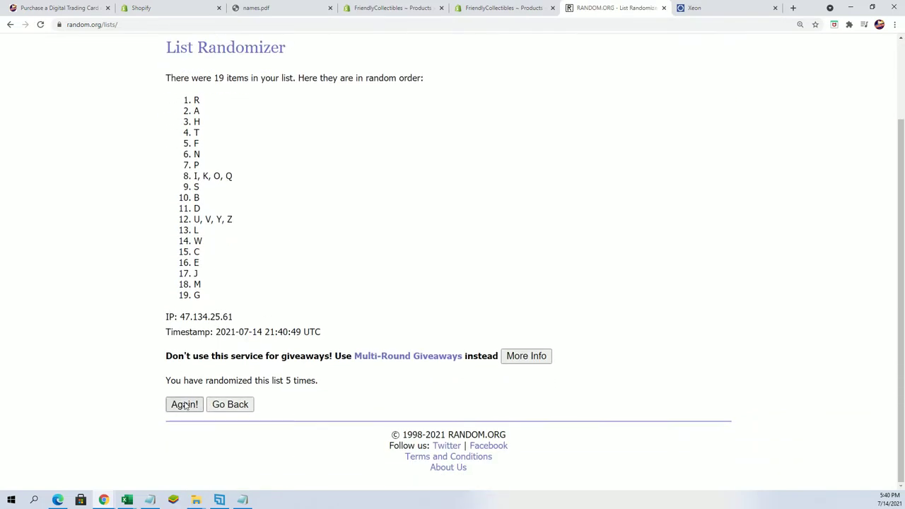
pyautogui.click(186, 405)
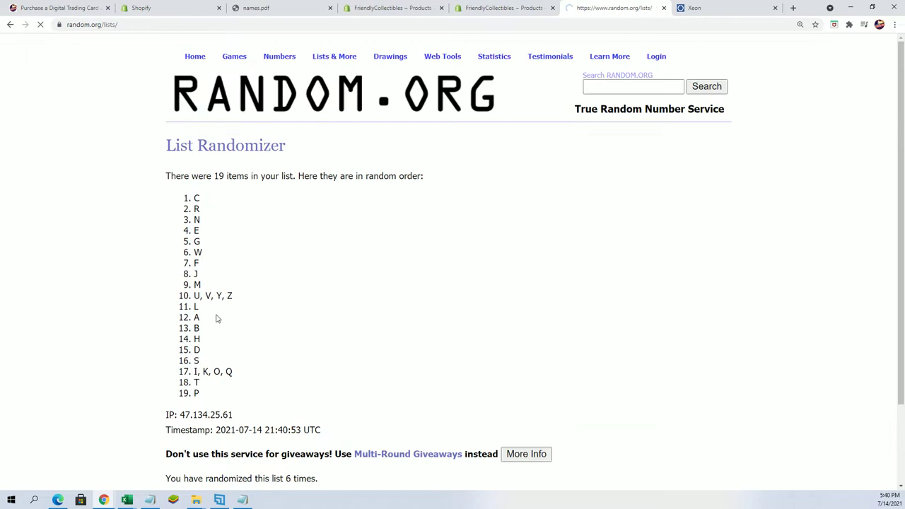
pyautogui.click(184, 405)
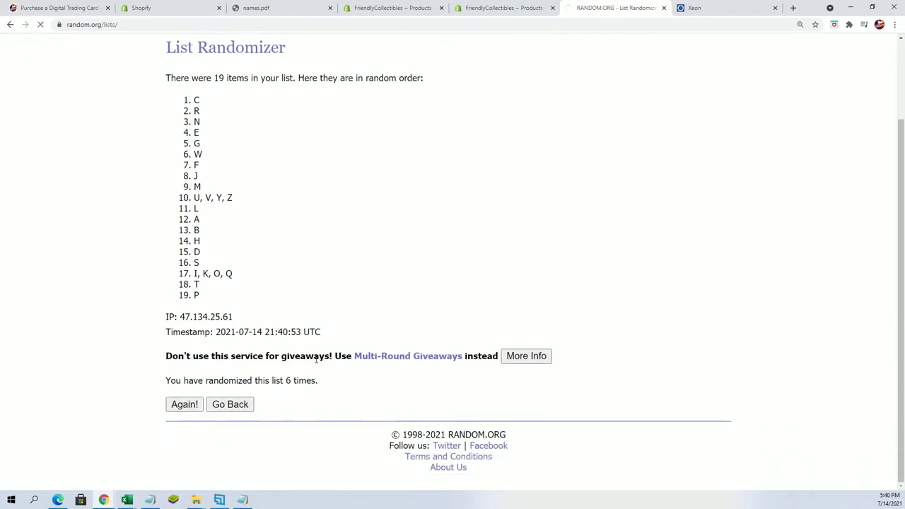
pyautogui.scroll(-1, 298, 345)
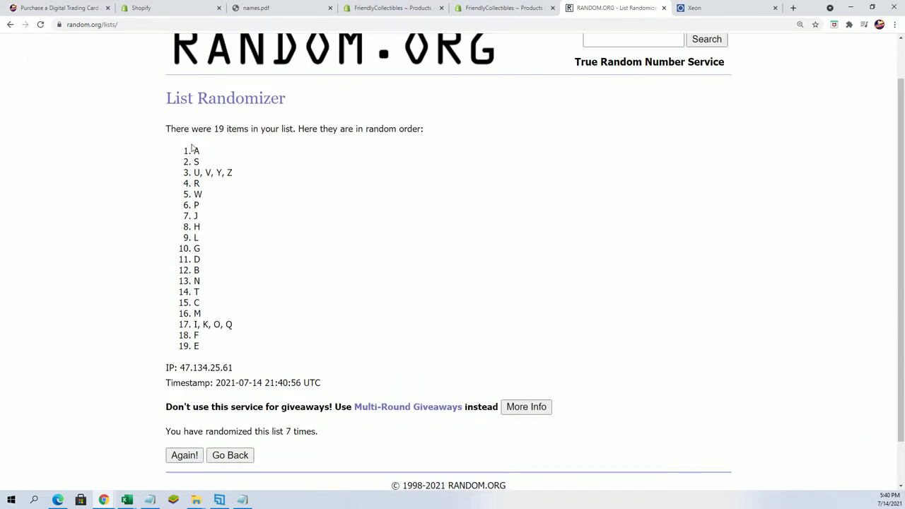
# - Paste the 19 shuffled letters into Excel cells B2:B20 as plain Text
pyautogui.moveTo(191, 146)
pyautogui.mouseDown()
pyautogui.moveTo(226, 364)
pyautogui.moveTo(226, 349)
pyautogui.mouseUp()
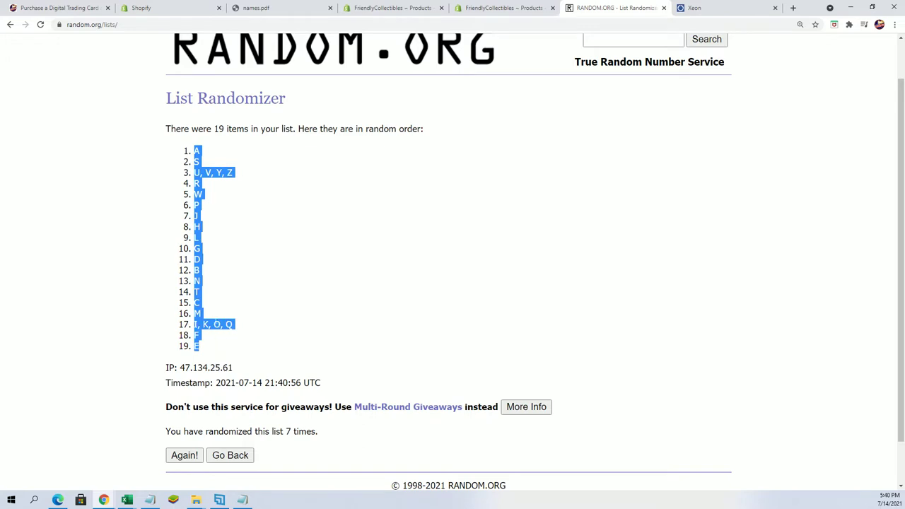
pyautogui.rightClick(215, 319)
pyautogui.click(228, 325)
pyautogui.hotkey('alt', 'Tab')
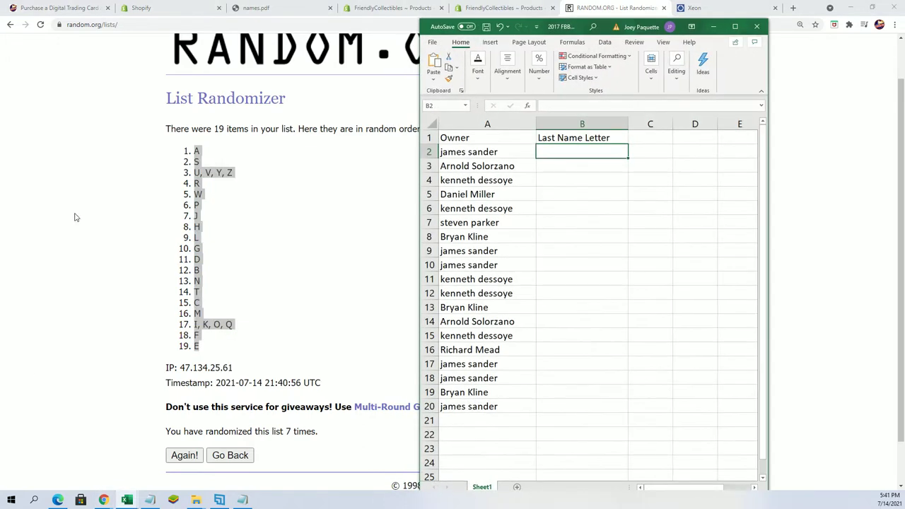
pyautogui.rightClick(550, 151)
pyautogui.click(598, 224)
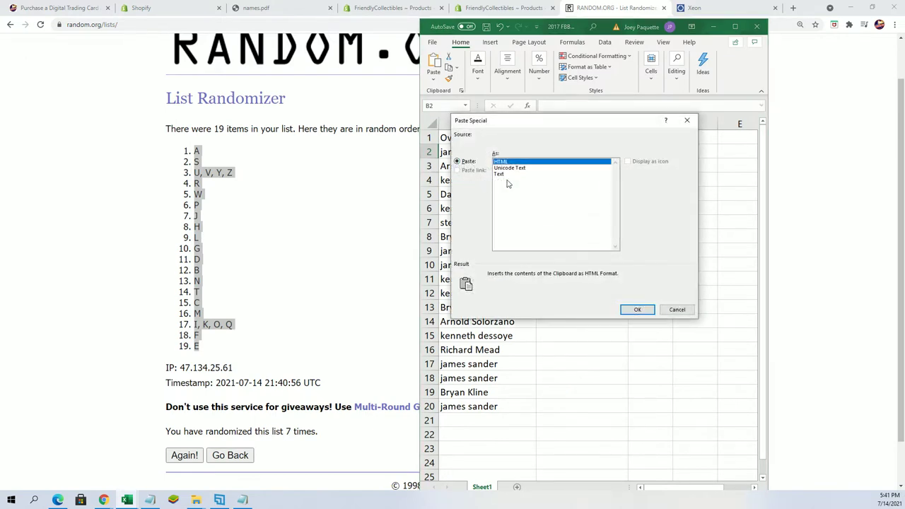
pyautogui.click(503, 173)
pyautogui.click(633, 310)
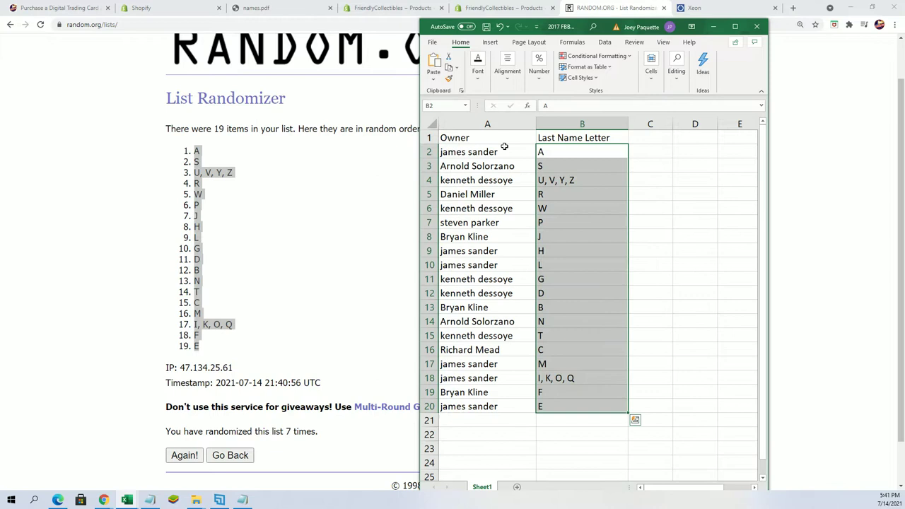
# - Narrow the Owner column A to fit the names
pyautogui.click(516, 125)
pyautogui.moveTo(536, 125); pyautogui.dragTo(520, 125)
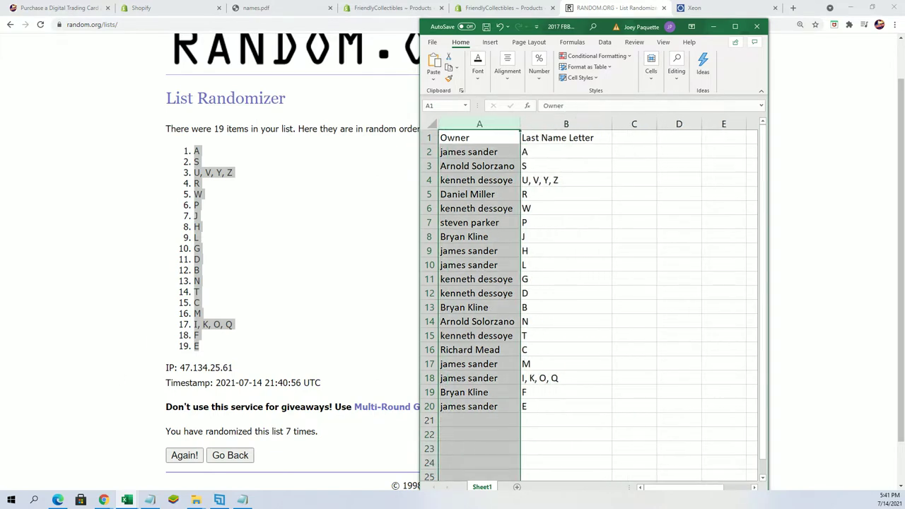
pyautogui.click(500, 264)
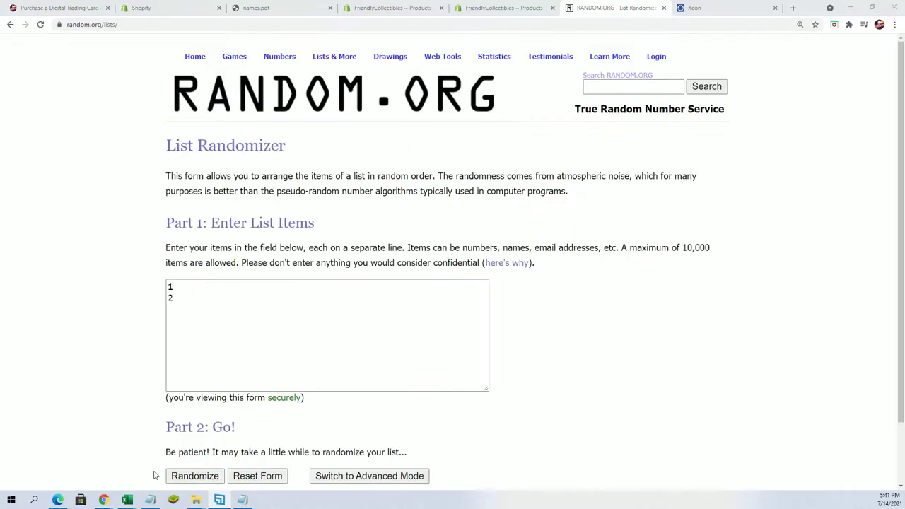
# - Randomize the two-item list 1 and 2 seven times, ending with 1 first
pyautogui.click(178, 478)
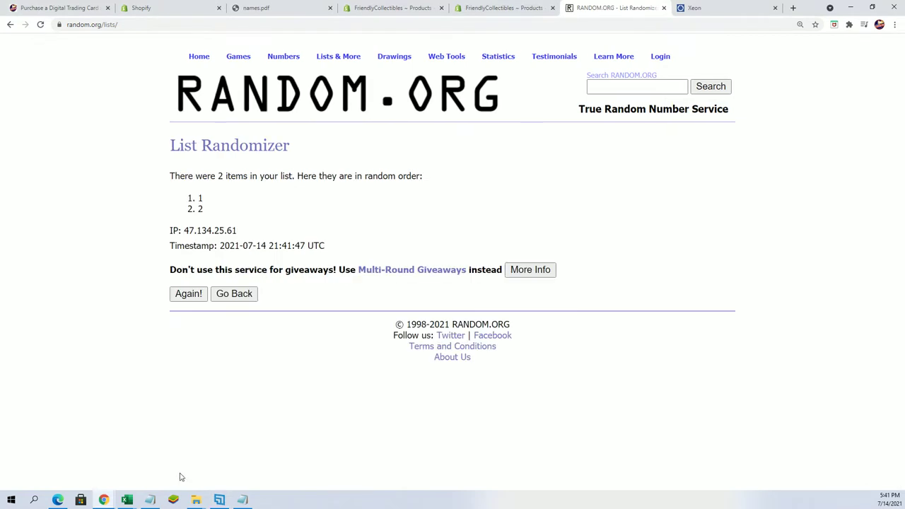
pyautogui.click(188, 296)
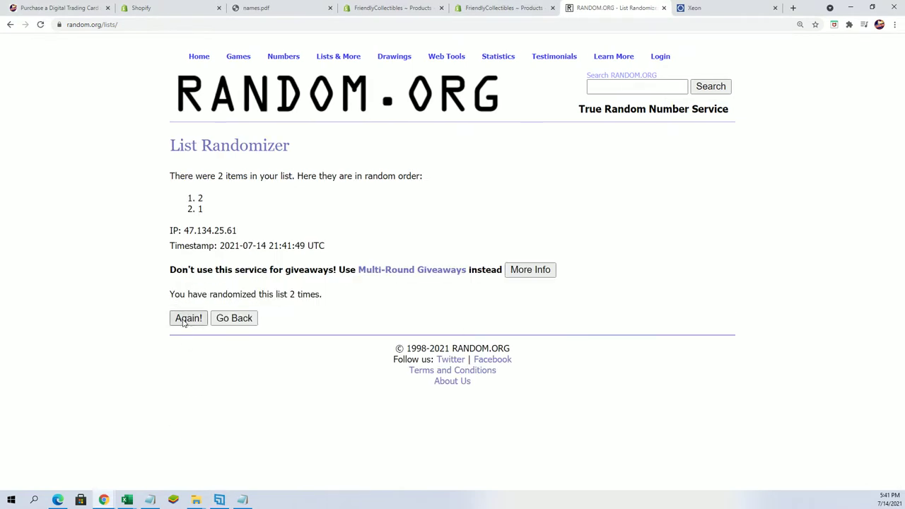
pyautogui.click(189, 319)
pyautogui.click(193, 322)
pyautogui.click(188, 320)
pyautogui.click(178, 317)
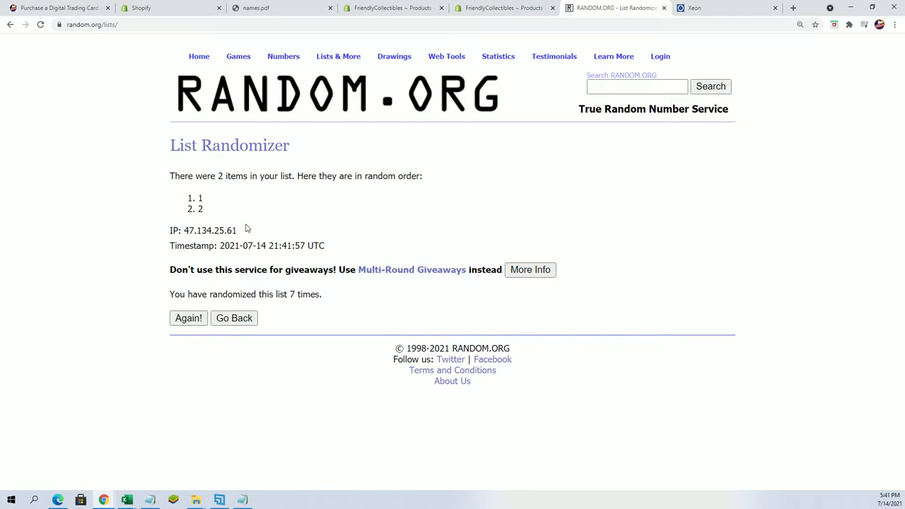